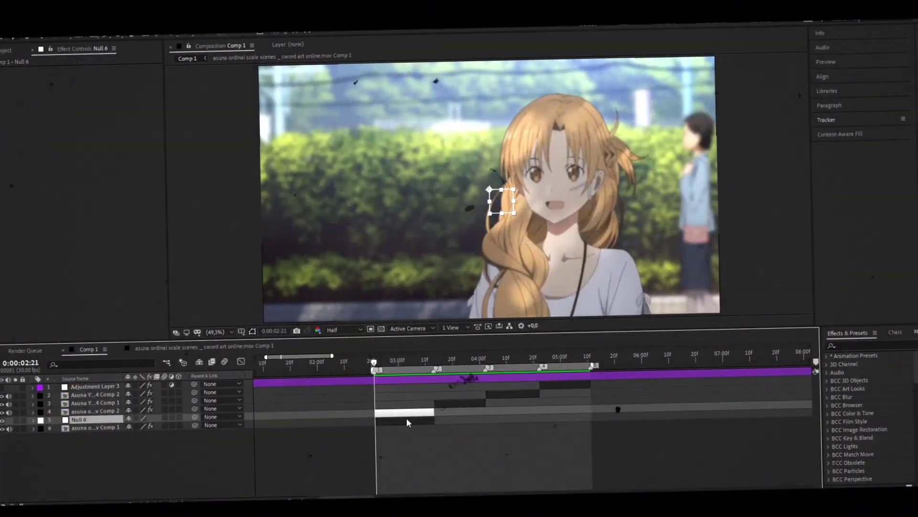
# Parent the bottom clip to Null 6 and ease Null 6's Scale keyframes from 500% at 0:00:02:21 to 100%
pyautogui.click(406, 416)
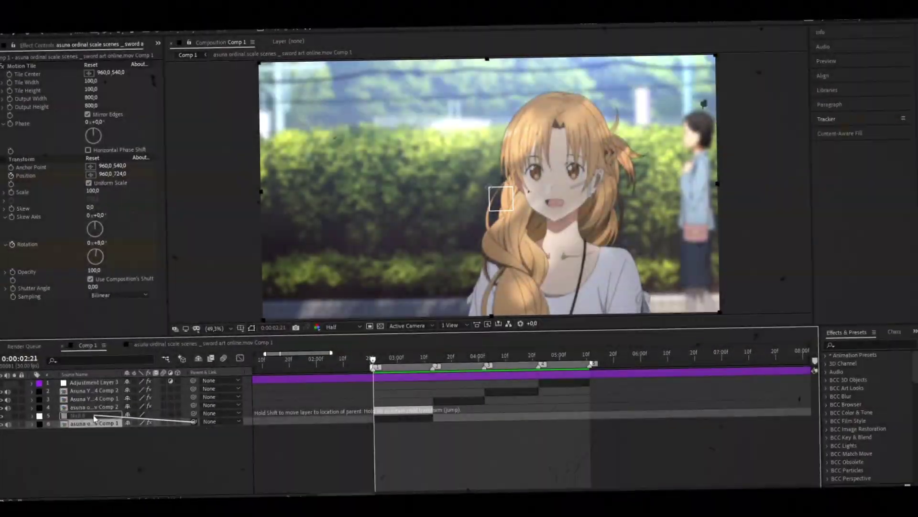
pyautogui.moveTo(189, 411); pyautogui.dragTo(410, 408)
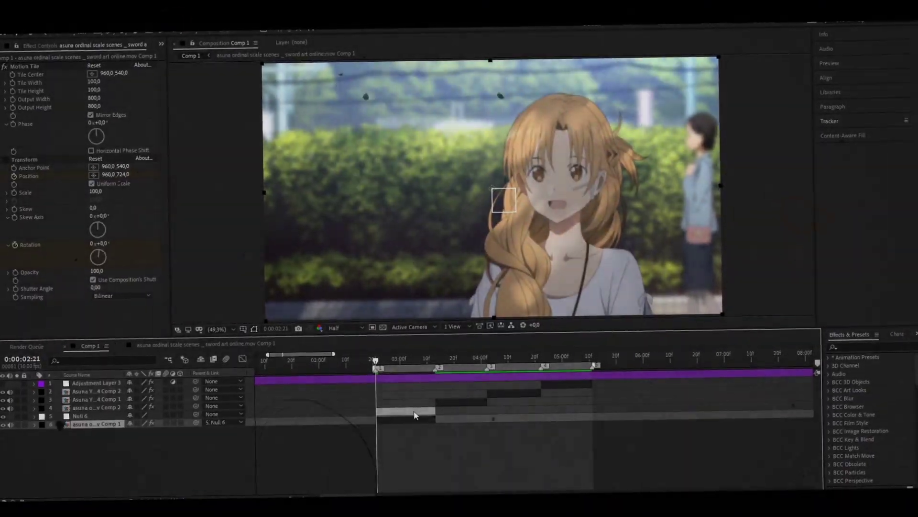
pyautogui.press('s')
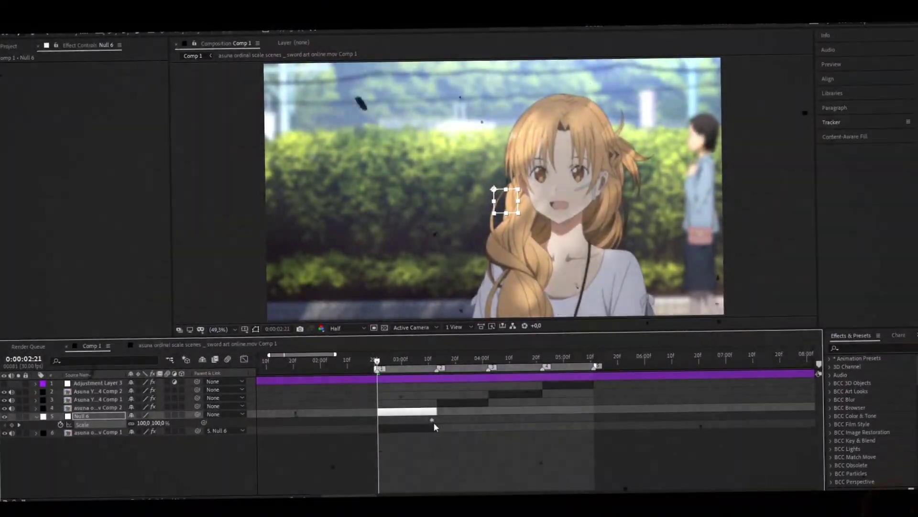
pyautogui.moveTo(434, 425)
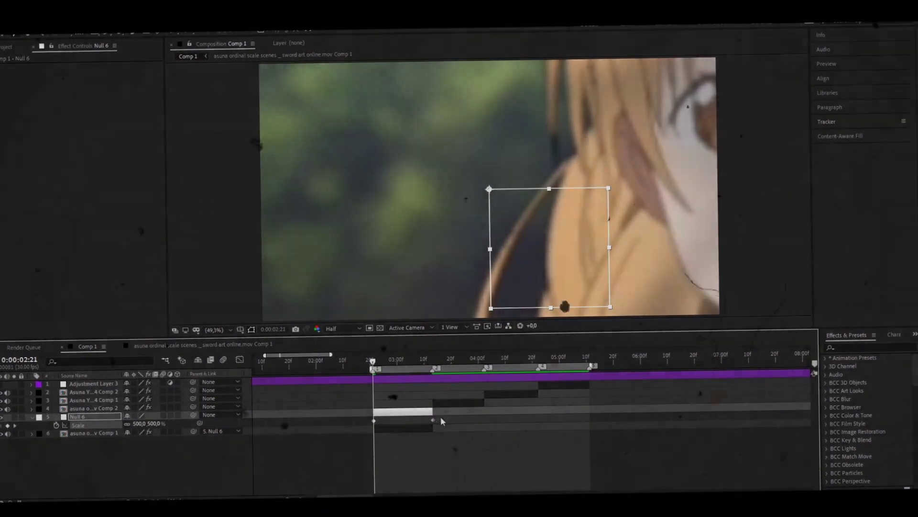
pyautogui.moveTo(441, 421); pyautogui.dragTo(361, 420)
pyautogui.press('F9')
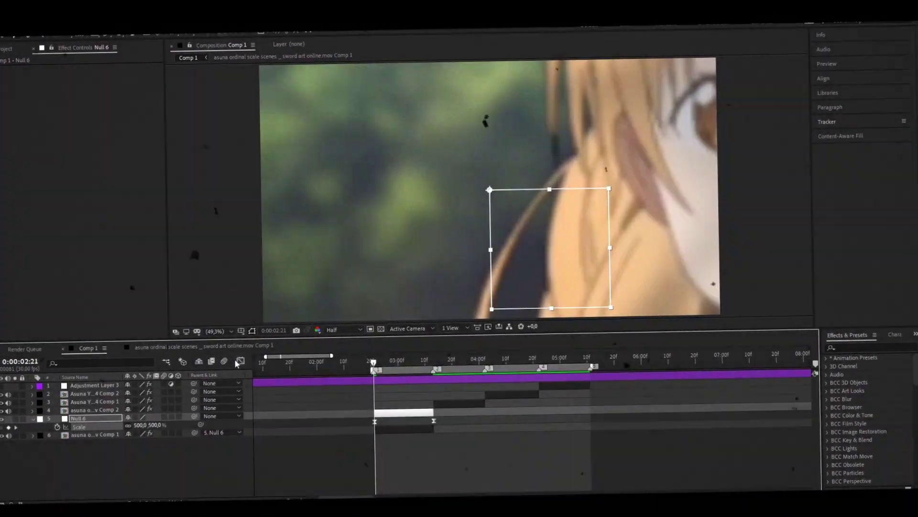
pyautogui.click(237, 362)
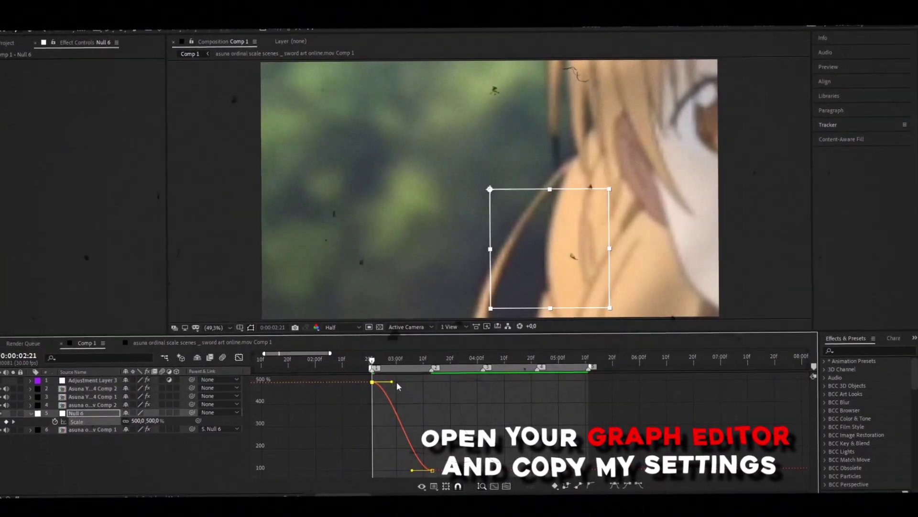
# Reshape Null 6's Scale curve in the Graph Editor to plunge steeply from 500% and settle at 100%
pyautogui.click(377, 386)
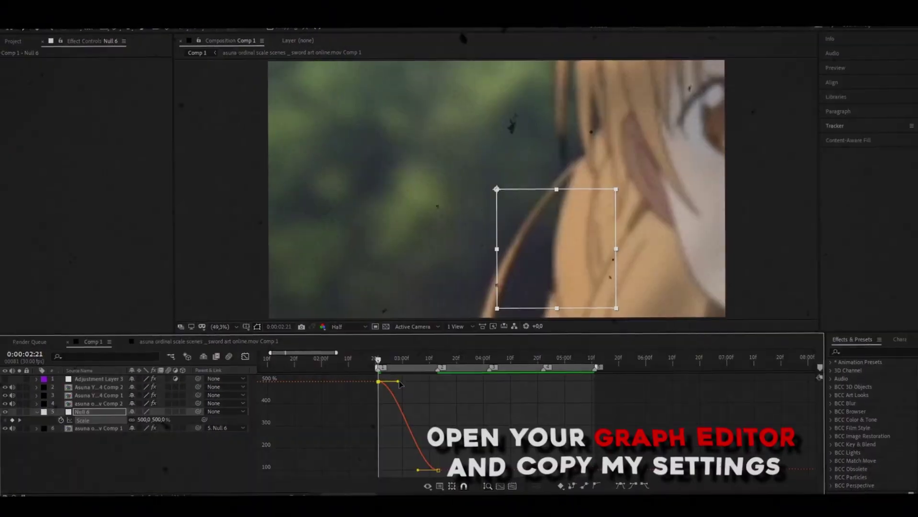
pyautogui.moveTo(419, 470)
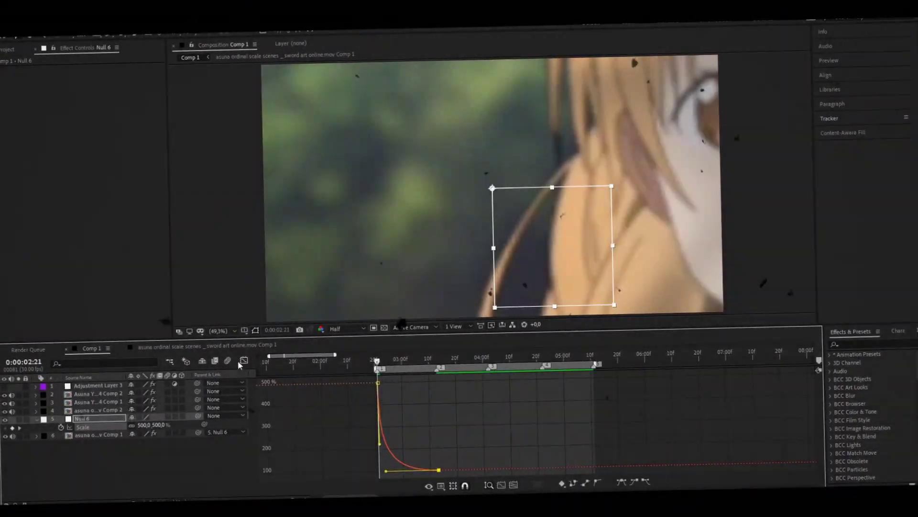
pyautogui.click(241, 362)
pyautogui.click(378, 426)
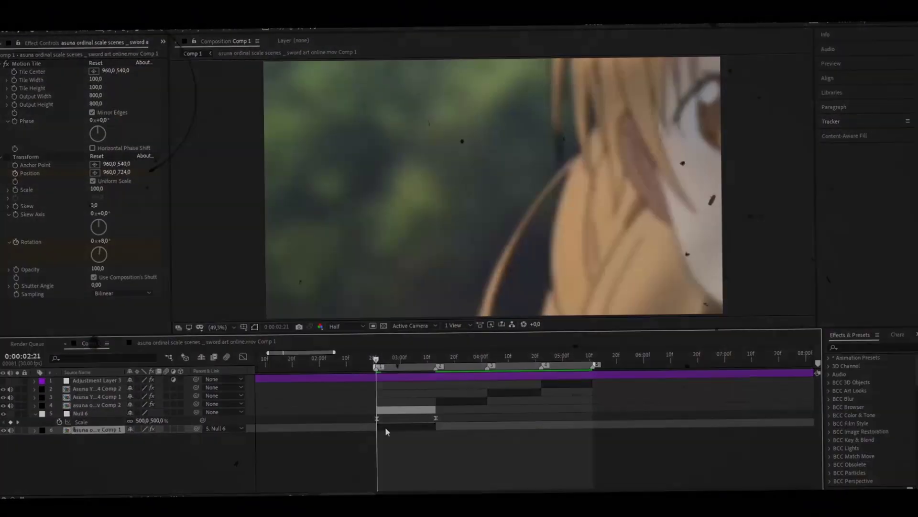
# Preview the zoom transition several times, stopping at 0:00:03:12
pyautogui.press('space')
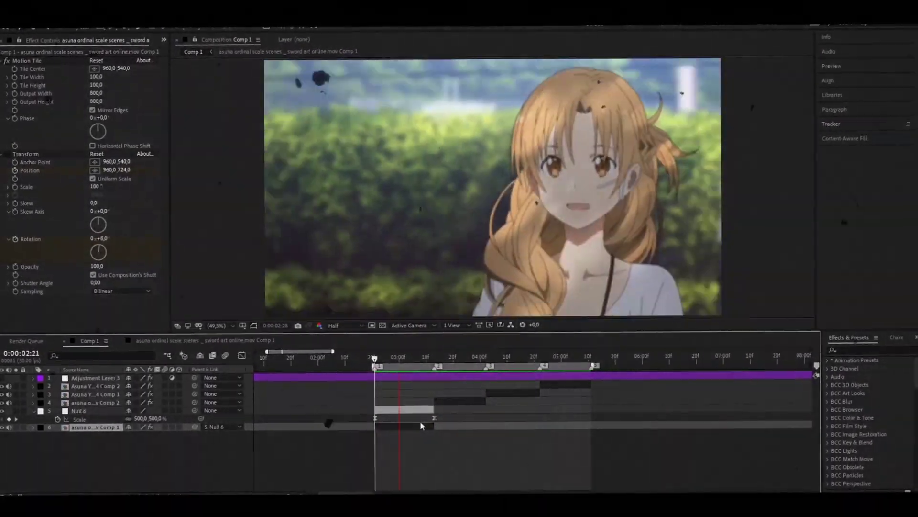
pyautogui.press('space')
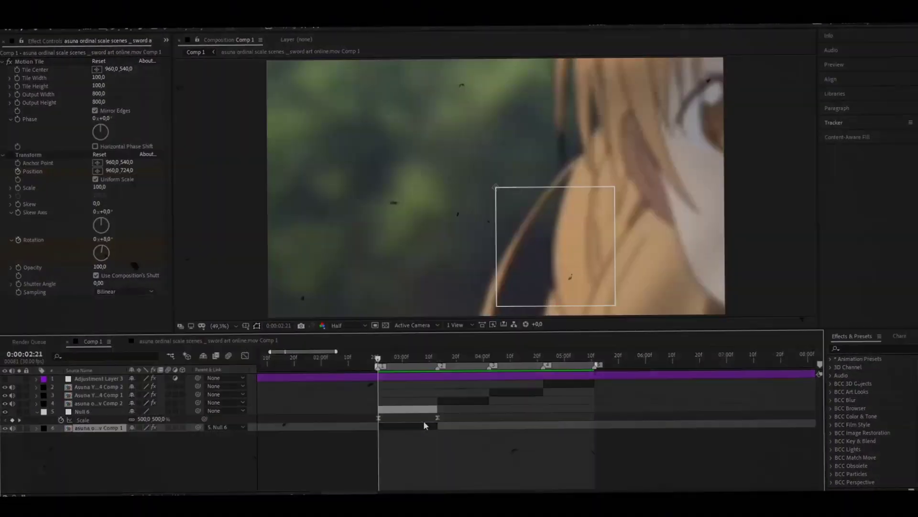
pyautogui.press('space')
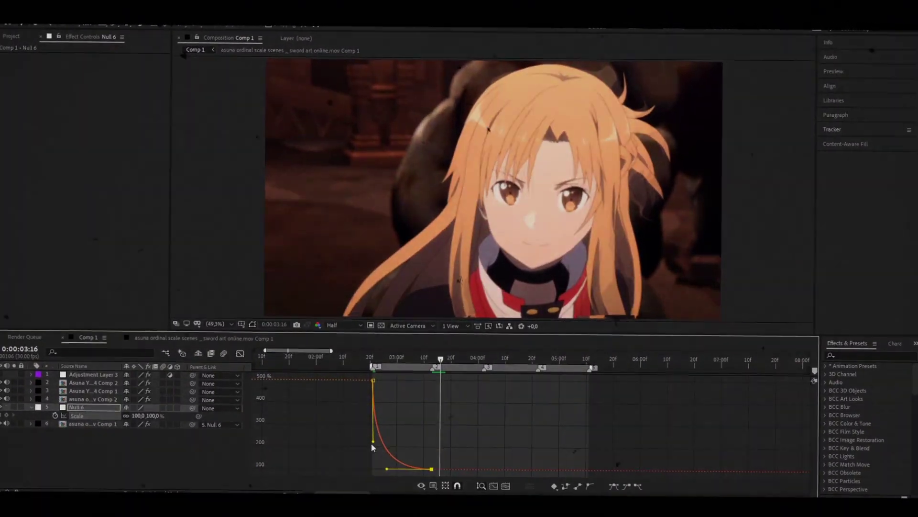
pyautogui.press('space')
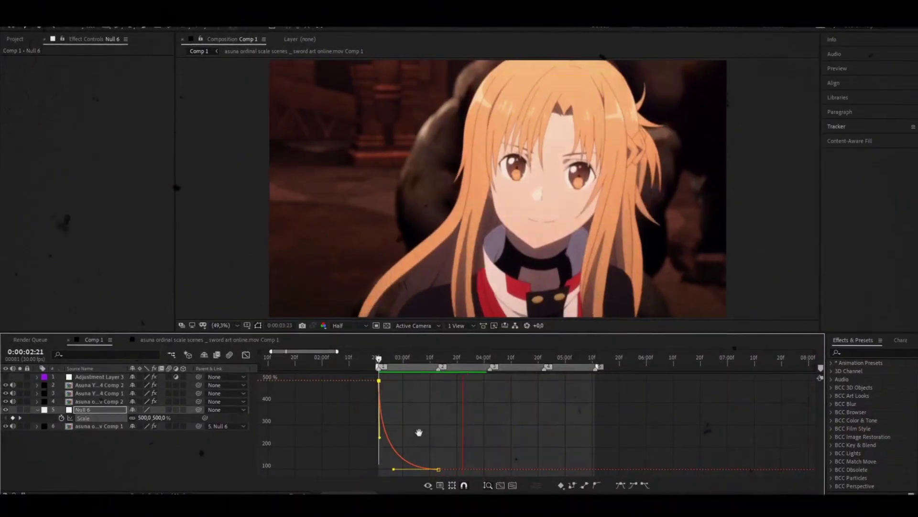
pyautogui.press('space')
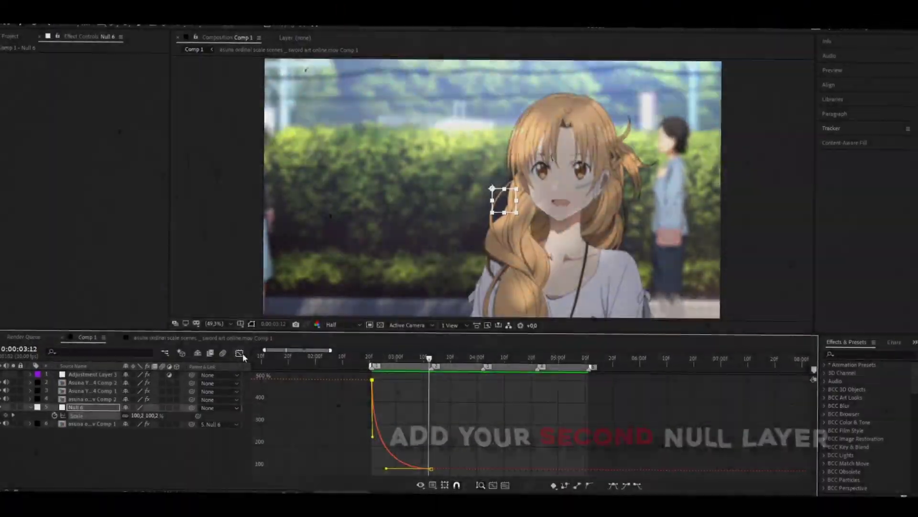
# Add Null 7 above the second clip, split it at 0:00:02:21 and delete the earlier half
pyautogui.click(241, 359)
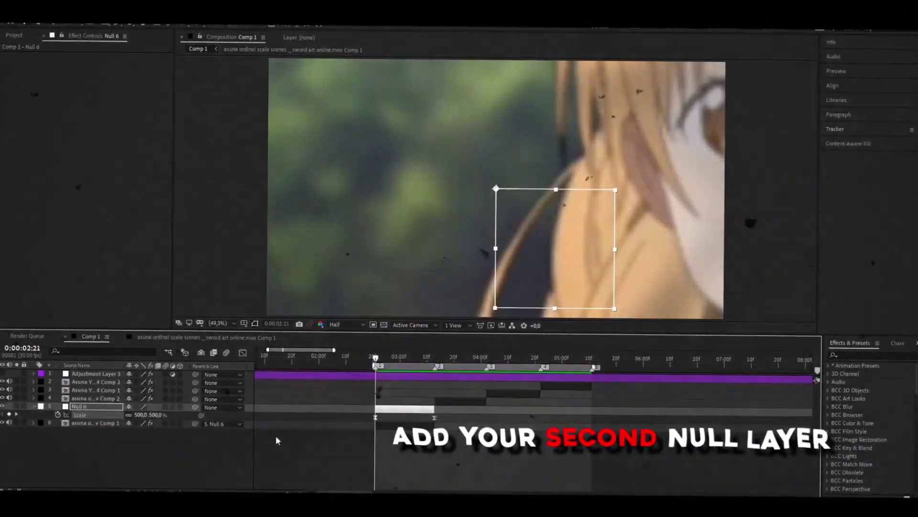
pyautogui.rightClick(216, 337)
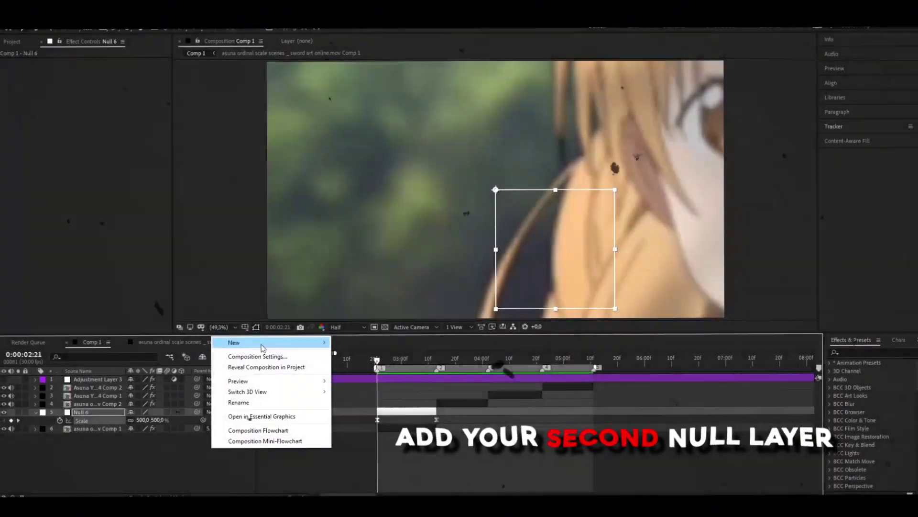
pyautogui.moveTo(287, 344)
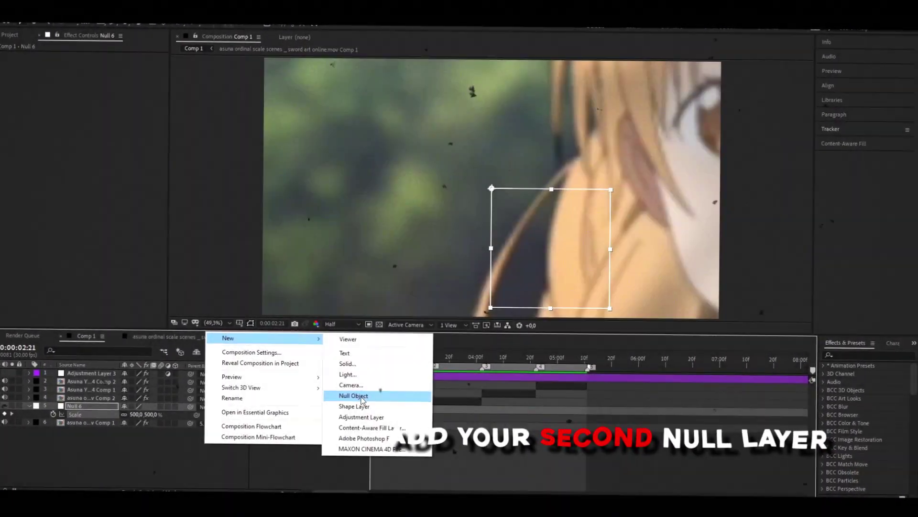
pyautogui.click(363, 400)
pyautogui.hotkey('ctrl', ']')
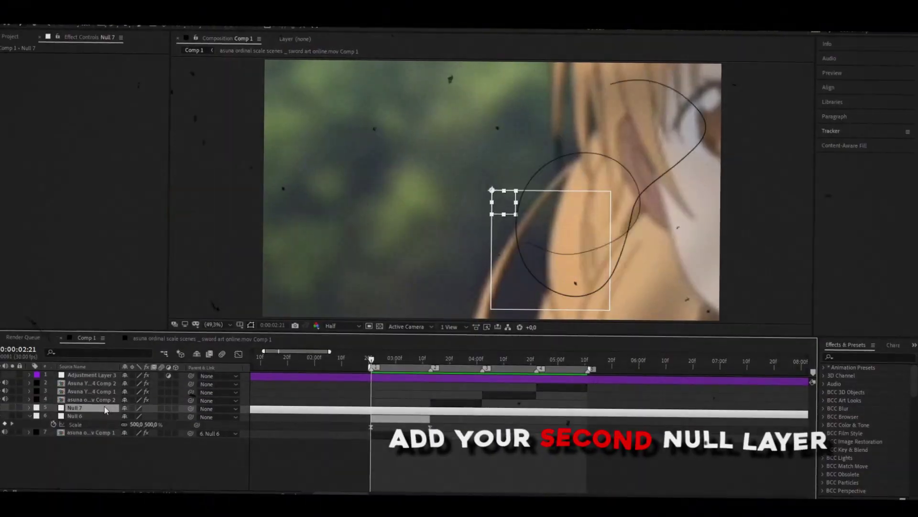
pyautogui.hotkey('ctrl', 'shift', 'd')
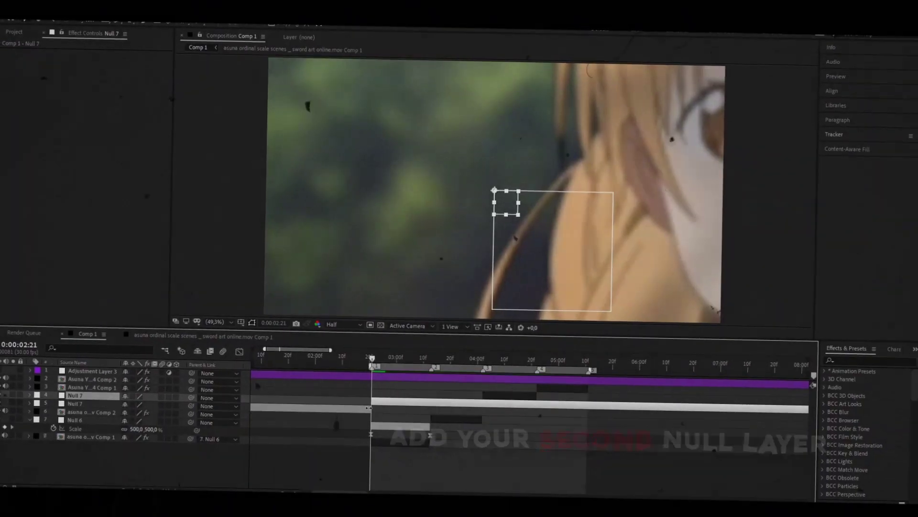
pyautogui.press('Delete')
# Trim Null 7 to end at 0:00:04:02, then parent Null 6 and the second clip to it
pyautogui.click(402, 401)
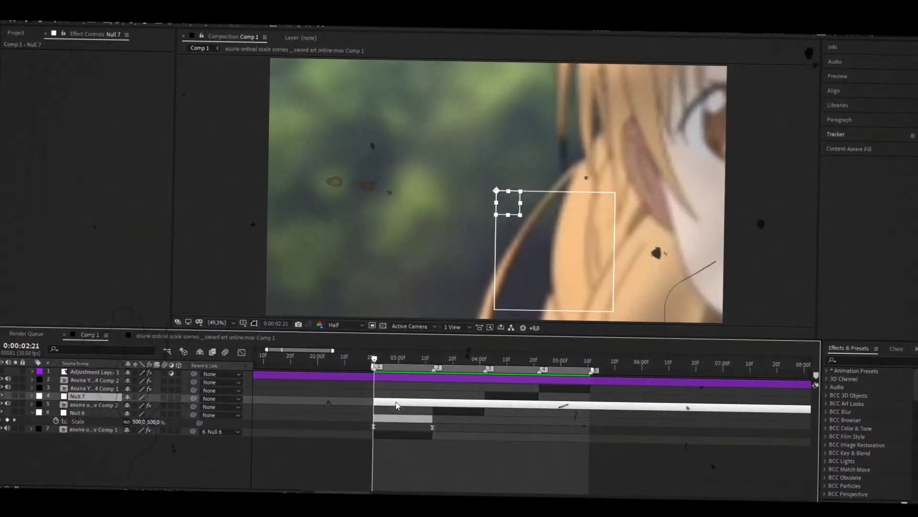
pyautogui.click(484, 357)
pyautogui.hotkey('alt', ']')
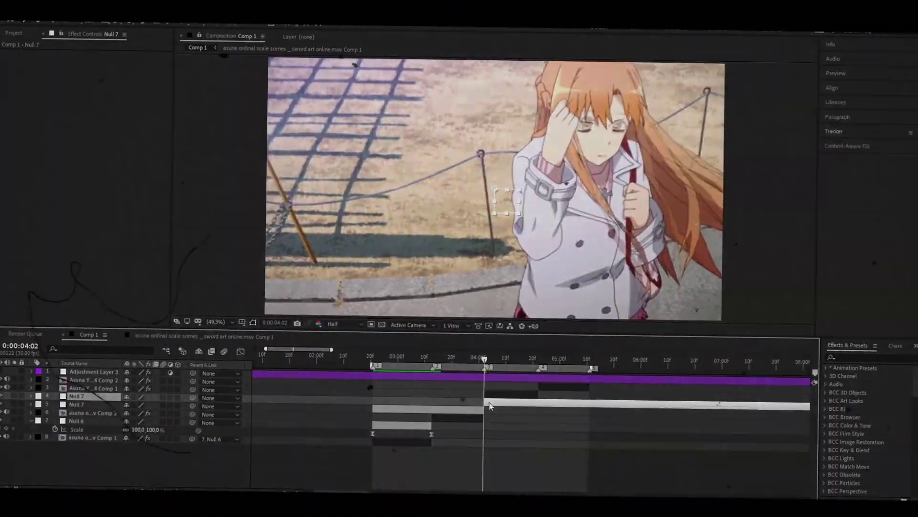
pyautogui.press('i')
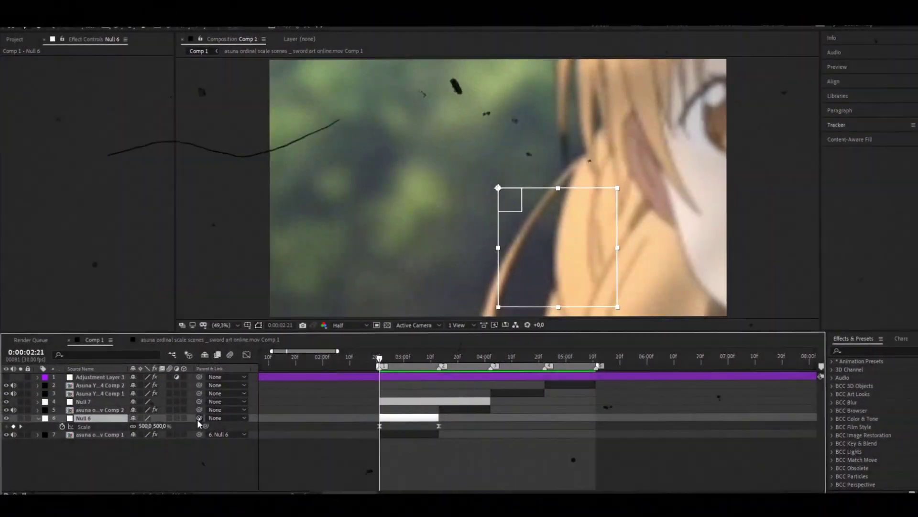
pyautogui.moveTo(198, 420); pyautogui.dragTo(118, 403)
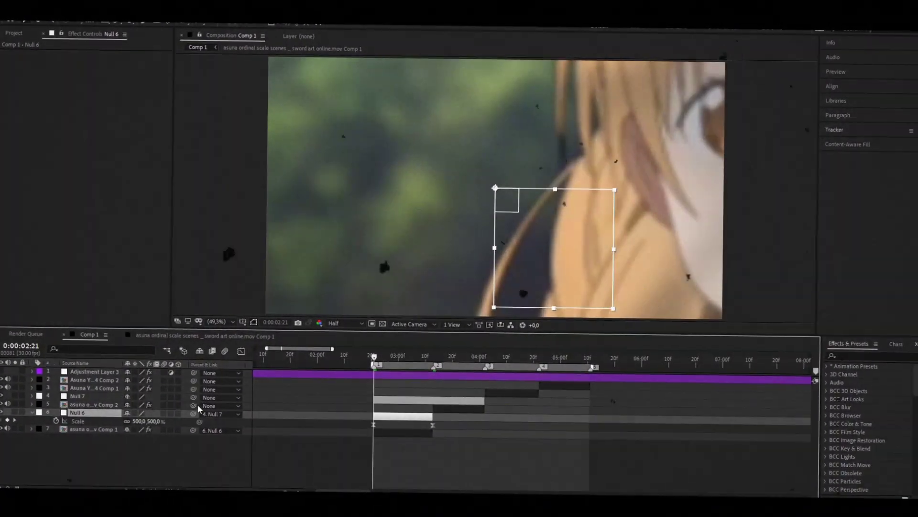
pyautogui.moveTo(198, 406); pyautogui.dragTo(382, 401)
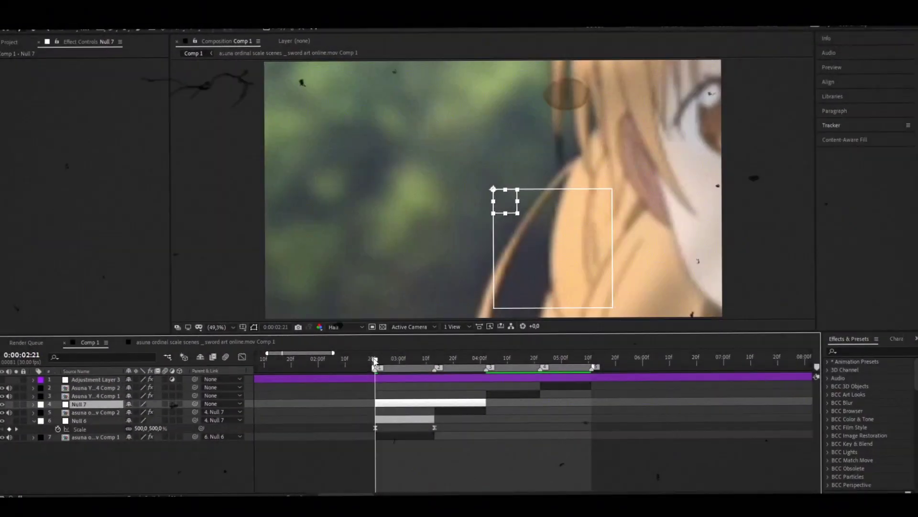
# Add Scale keyframes for Null 7, moving the second to about 0:00:04:00, and return to 0:00:03:12
pyautogui.moveTo(373, 357); pyautogui.dragTo(383, 357)
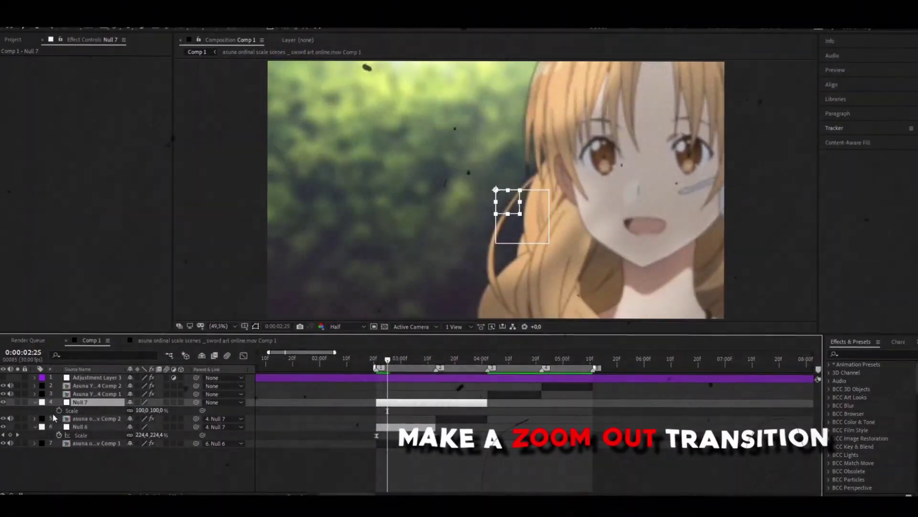
pyautogui.click(61, 415)
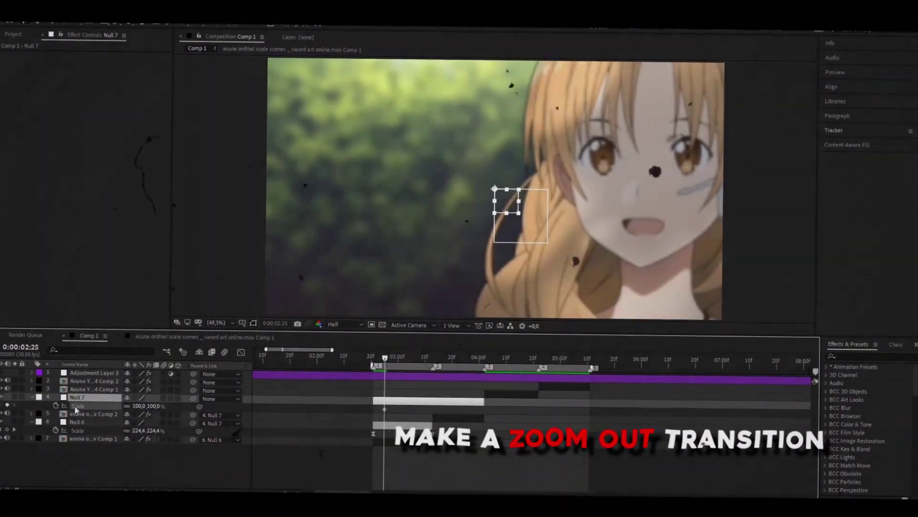
pyautogui.press('space')
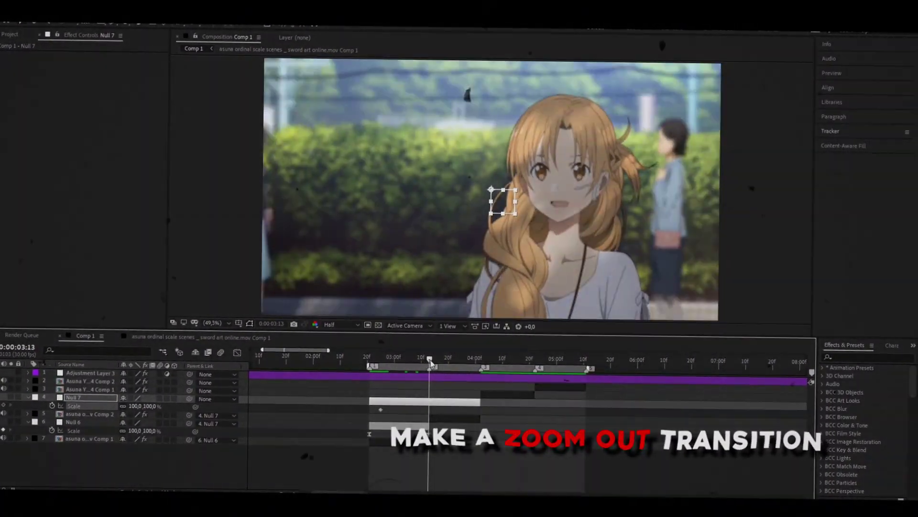
pyautogui.click(7, 413)
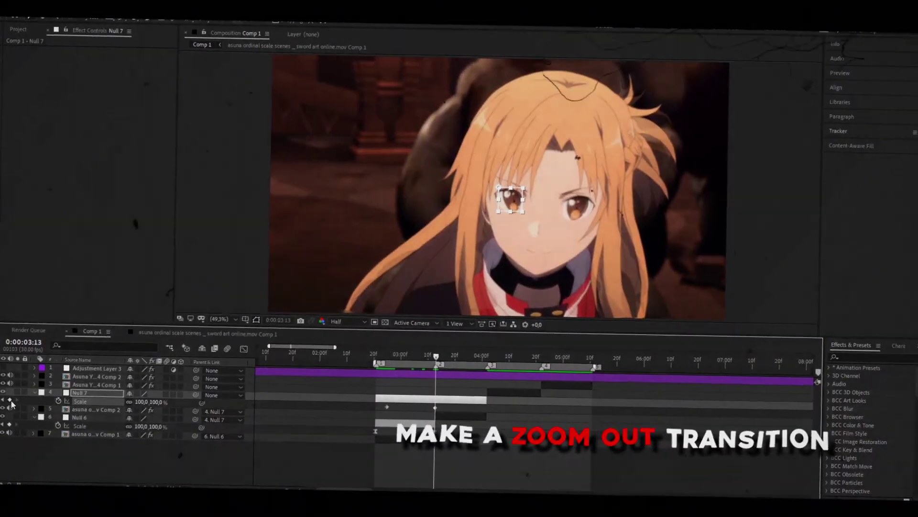
pyautogui.moveTo(431, 410); pyautogui.dragTo(485, 410)
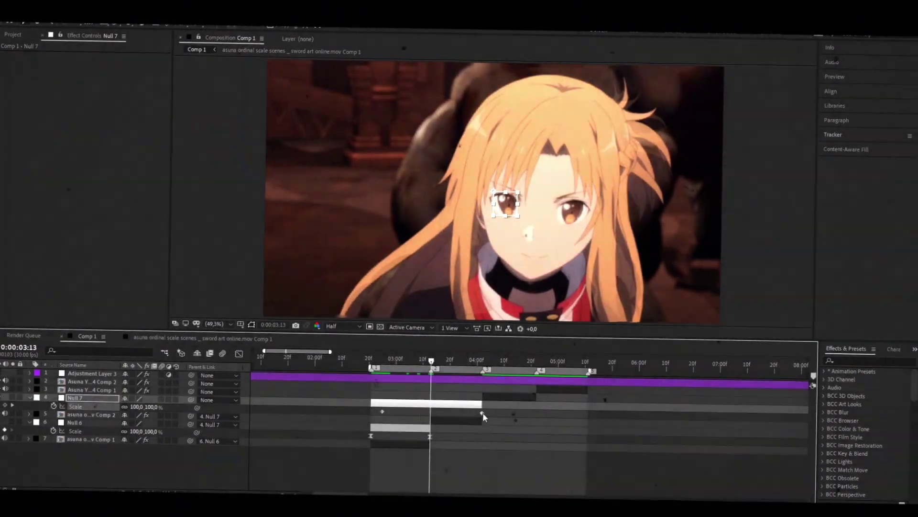
pyautogui.moveTo(433, 359); pyautogui.dragTo(426, 366)
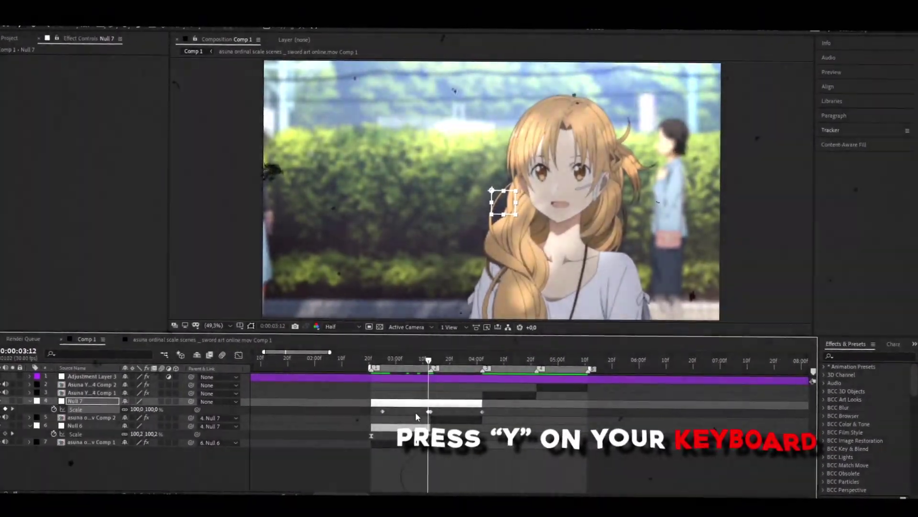
pyautogui.press('y')
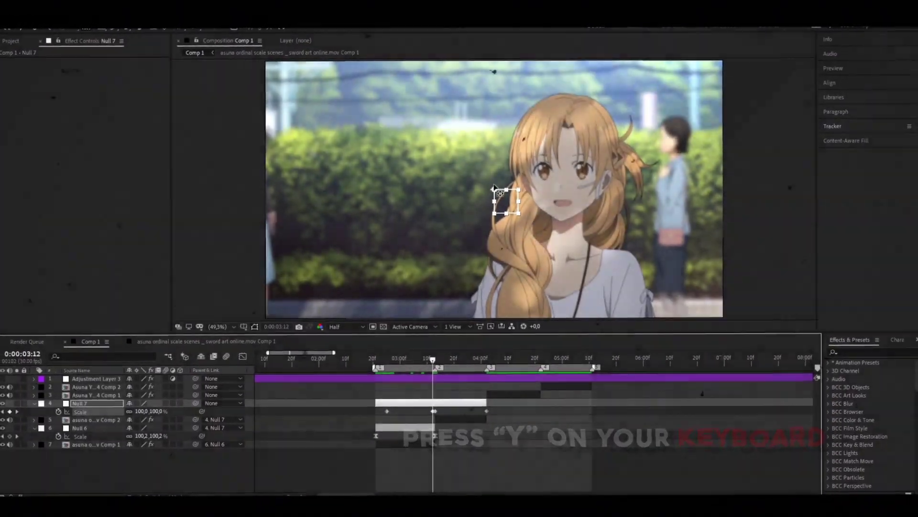
# Set Null 7's Scale to 25% at 0:00:03:12 and fit the composition in the viewer
pyautogui.scroll(-2, 492, 190)
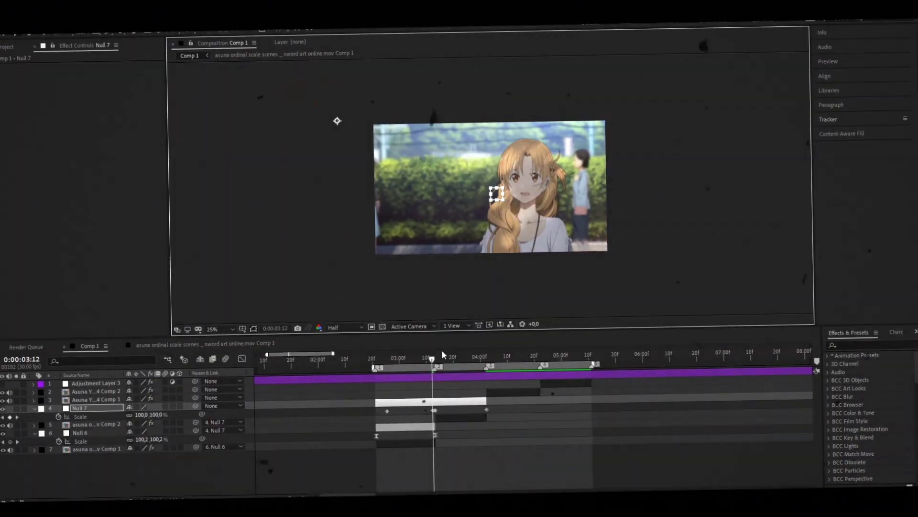
pyautogui.click(153, 405)
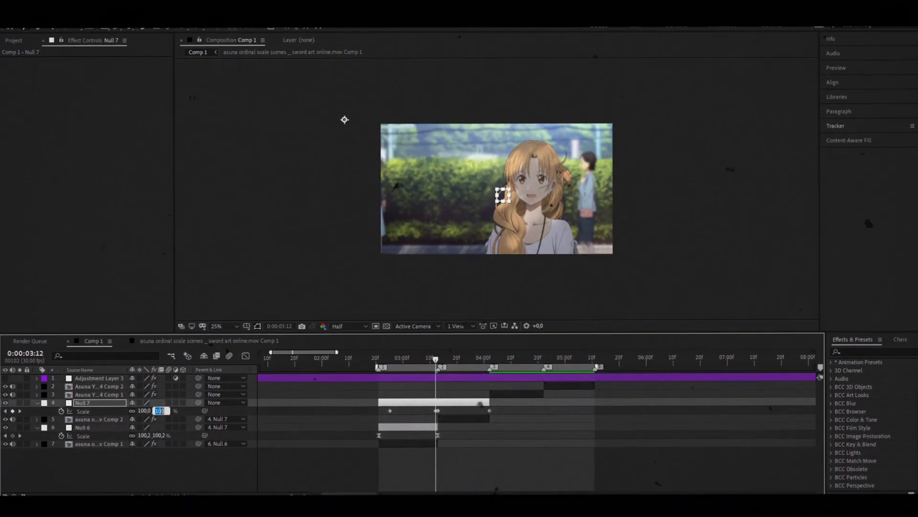
pyautogui.write('25')
pyautogui.press('Return')
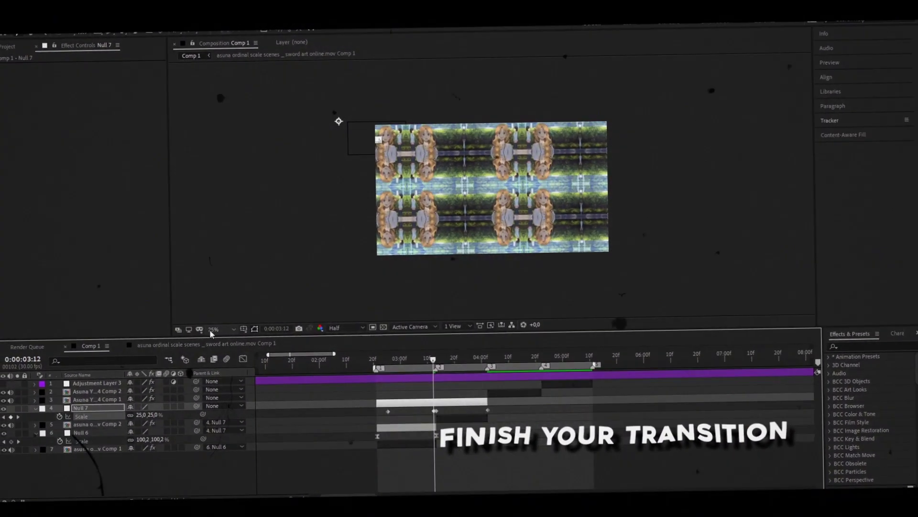
pyautogui.click(210, 327)
pyautogui.click(228, 166)
pyautogui.click(433, 358)
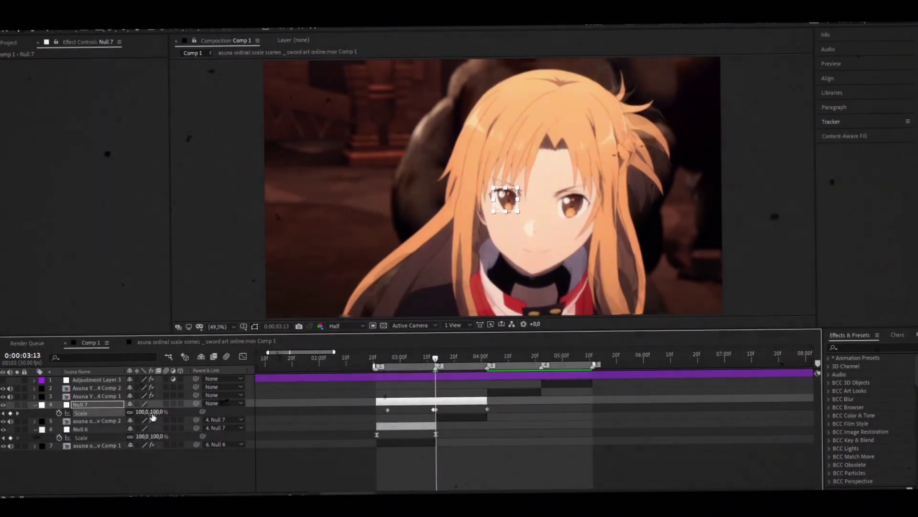
# Set Null 7's Scale to 500% at 0:00:03:13 and apply Easy Ease to all its Scale keyframes
pyautogui.click(153, 411)
pyautogui.write('500')
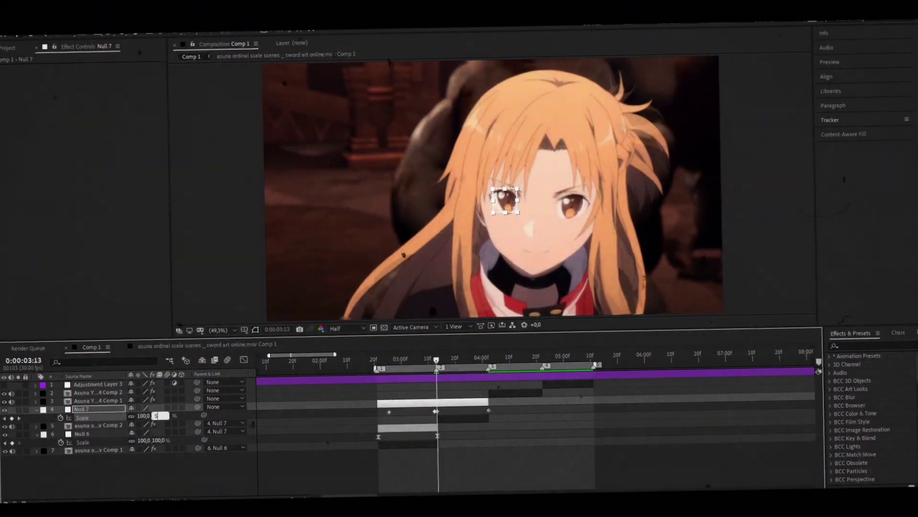
pyautogui.press('Return')
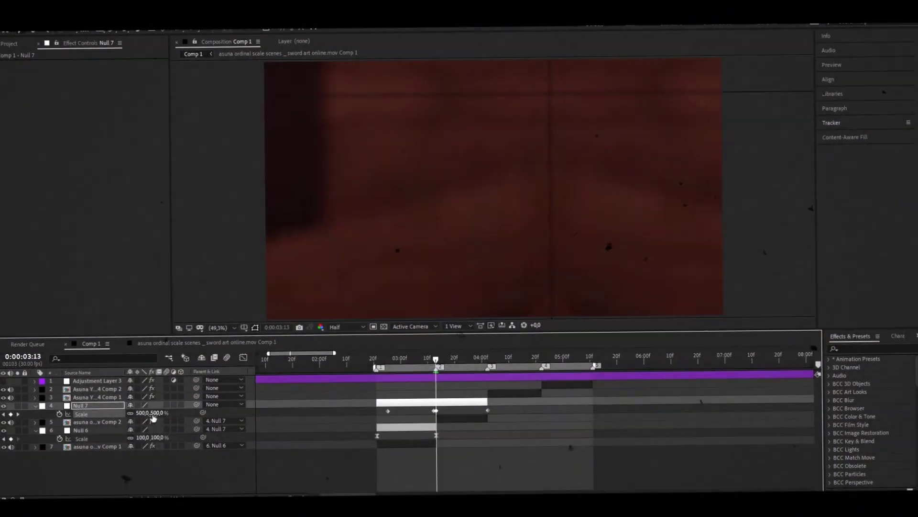
pyautogui.click(458, 414)
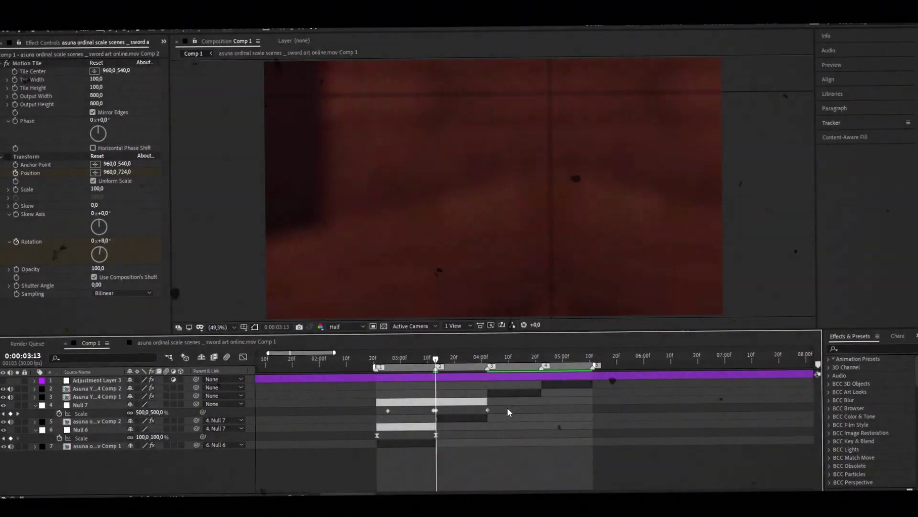
pyautogui.moveTo(507, 408); pyautogui.dragTo(360, 407)
pyautogui.press('F9')
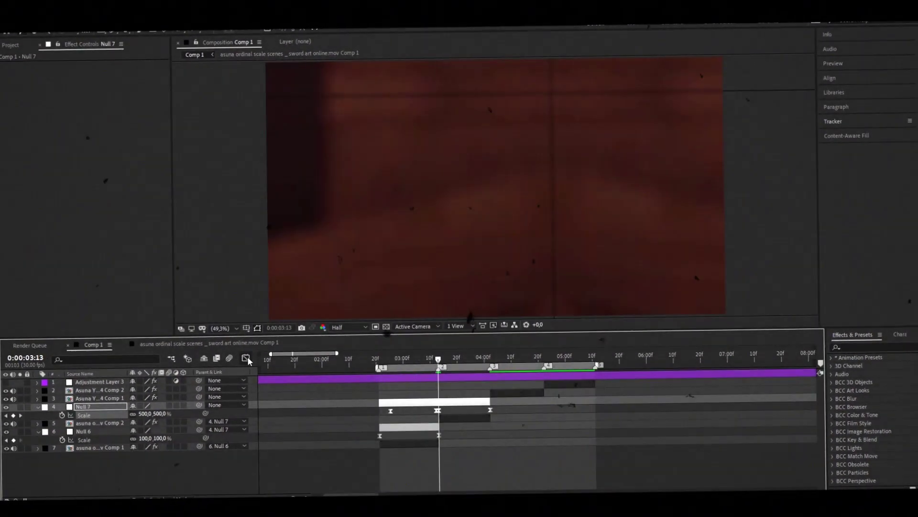
# Lengthen the first Scale keyframe's influence in the Graph Editor so Null 7's curve spikes at the cut
pyautogui.click(247, 358)
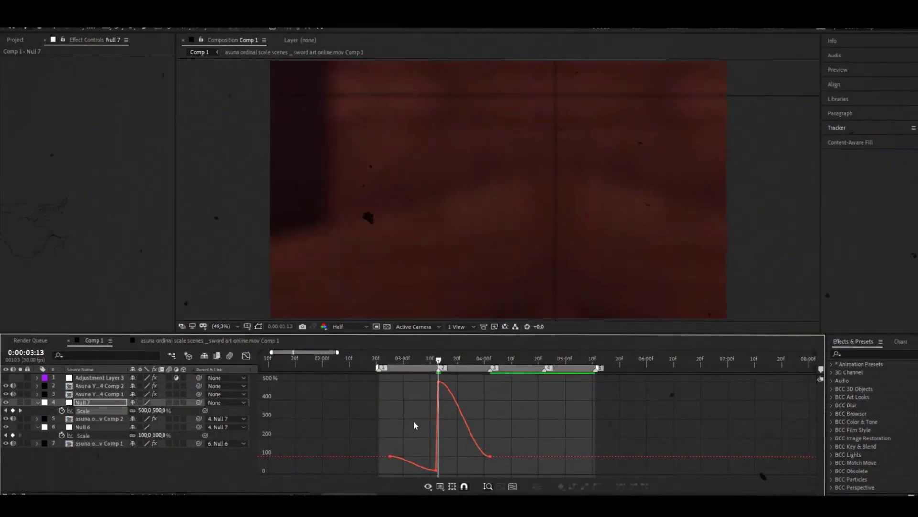
pyautogui.click(388, 457)
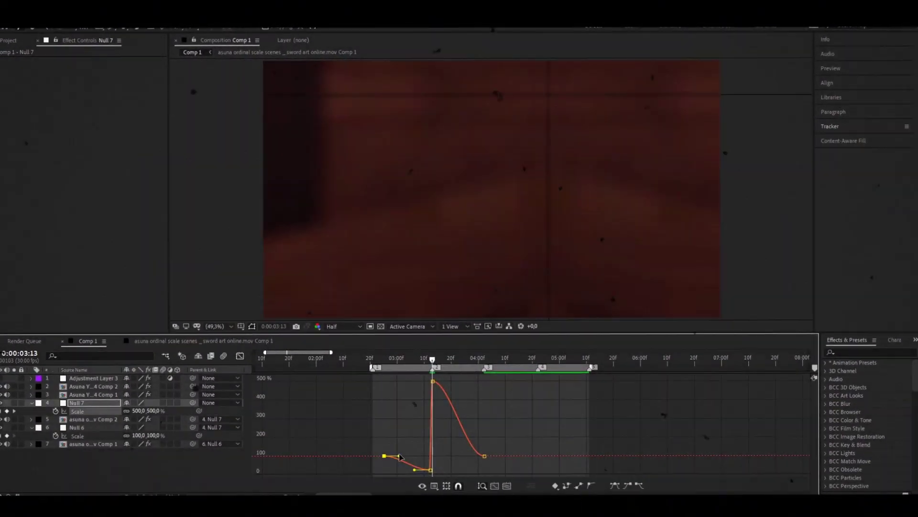
pyautogui.moveTo(428, 457); pyautogui.dragTo(434, 455)
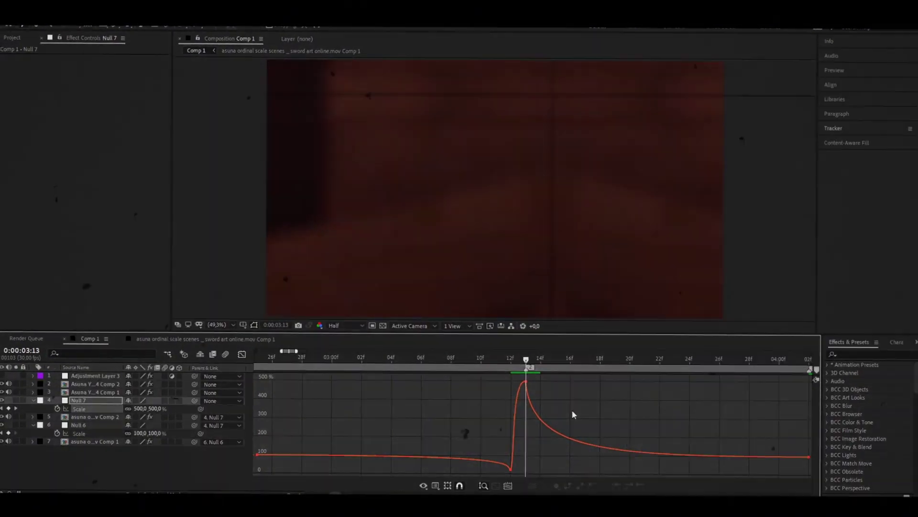
pyautogui.click(241, 360)
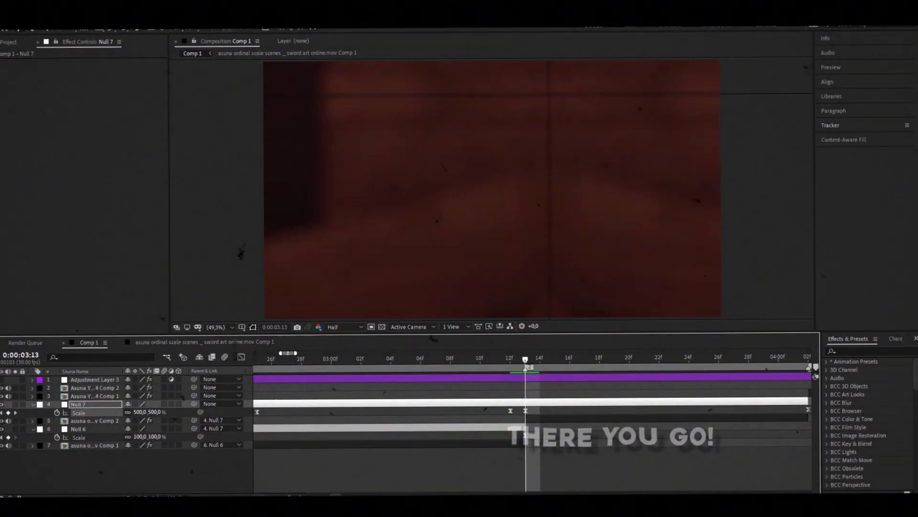
# Preview the zoom transition and enable motion blur on the clip and null layers
pyautogui.press('space')
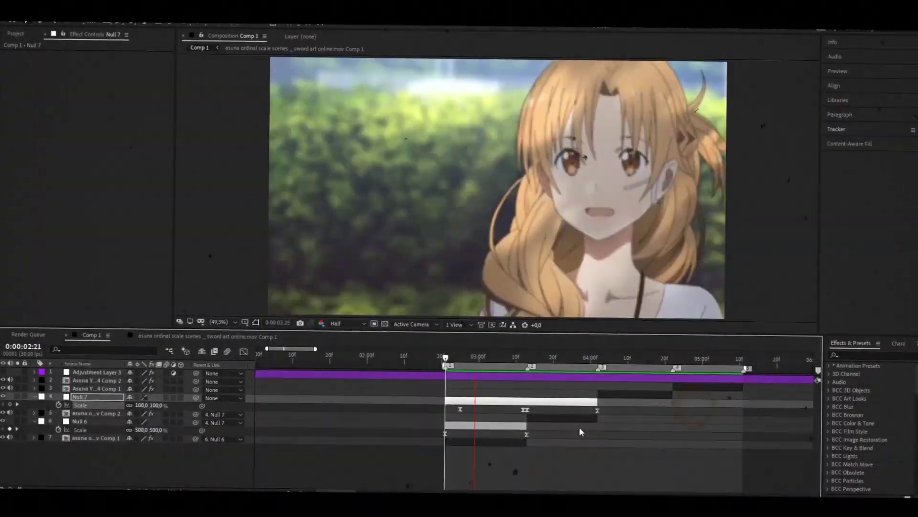
pyautogui.press('space')
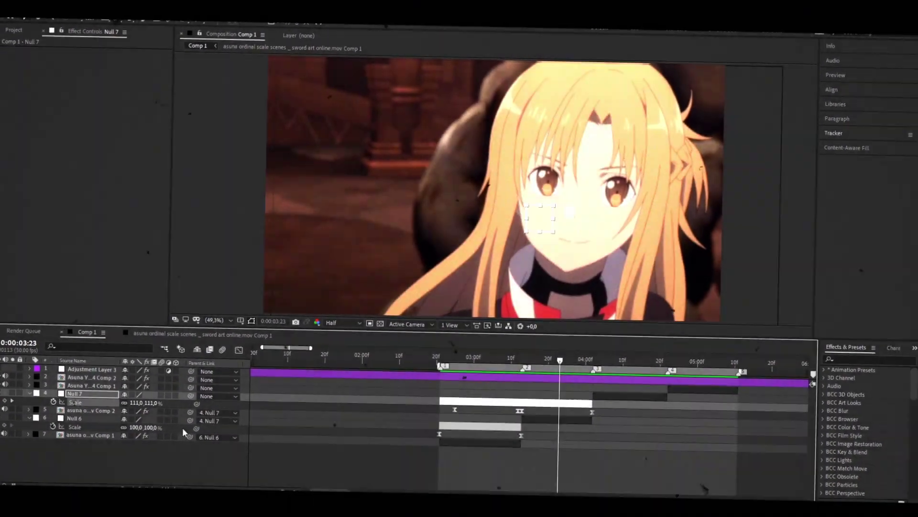
pyautogui.moveTo(166, 447); pyautogui.dragTo(170, 406)
pyautogui.click(96, 447)
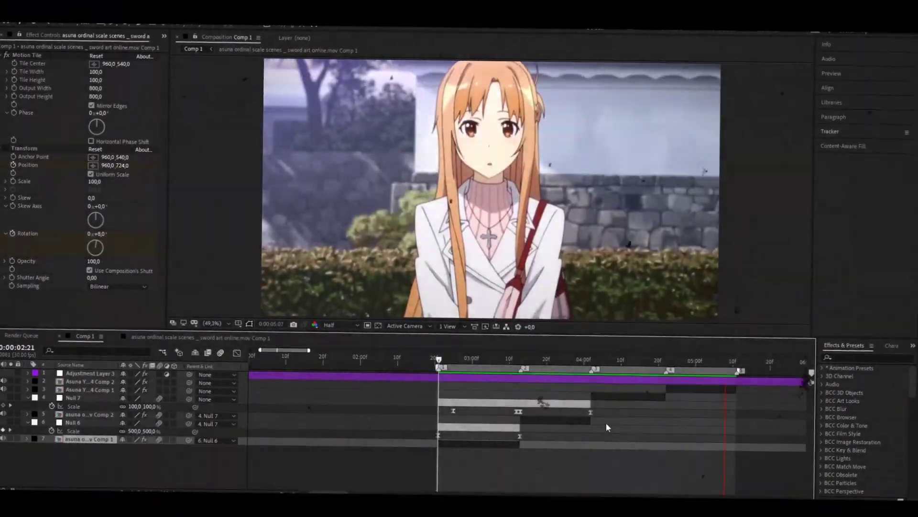
pyautogui.press('space')
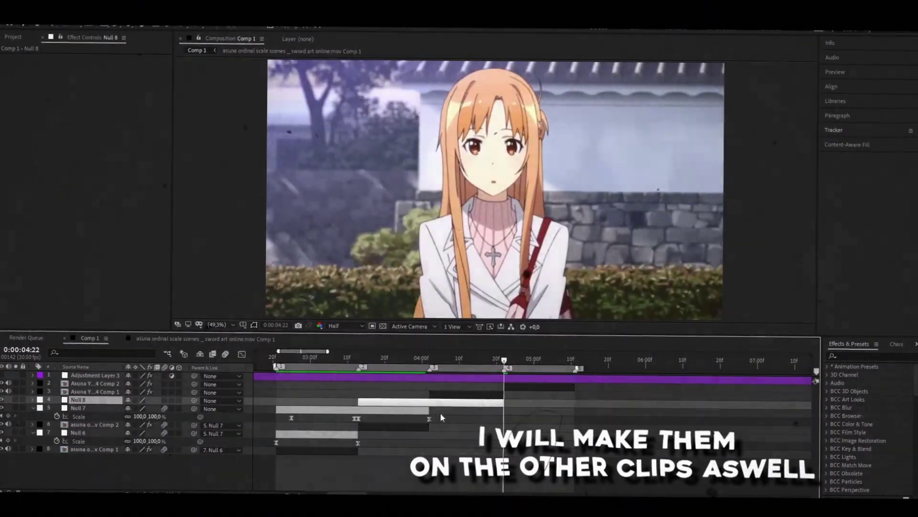
# Parent Null 7 to Null 8 and step back one frame to 0:00:04:01
pyautogui.moveTo(200, 413); pyautogui.dragTo(96, 399)
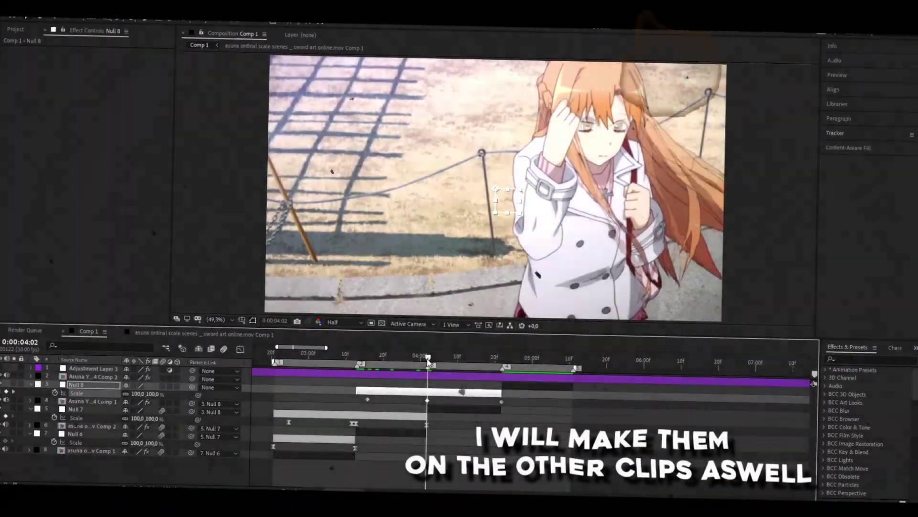
pyautogui.press('pageup')
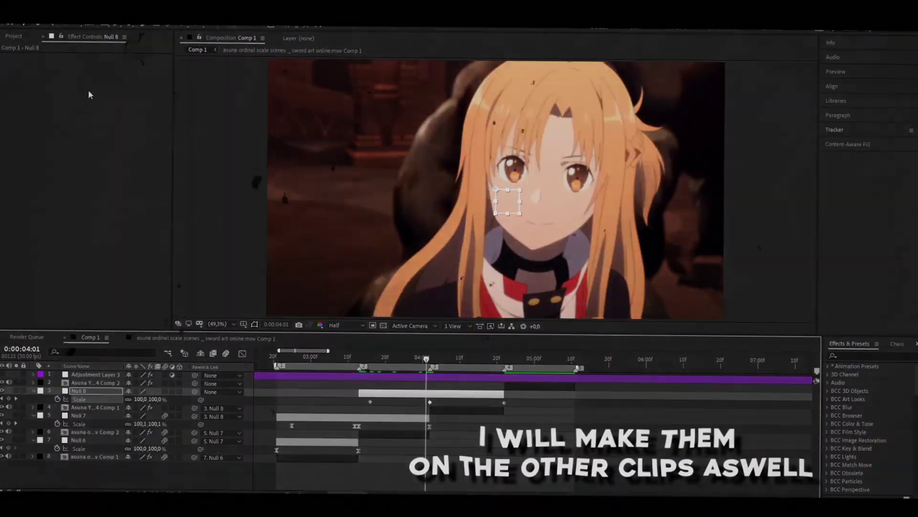
pyautogui.scroll(-2, 494, 189)
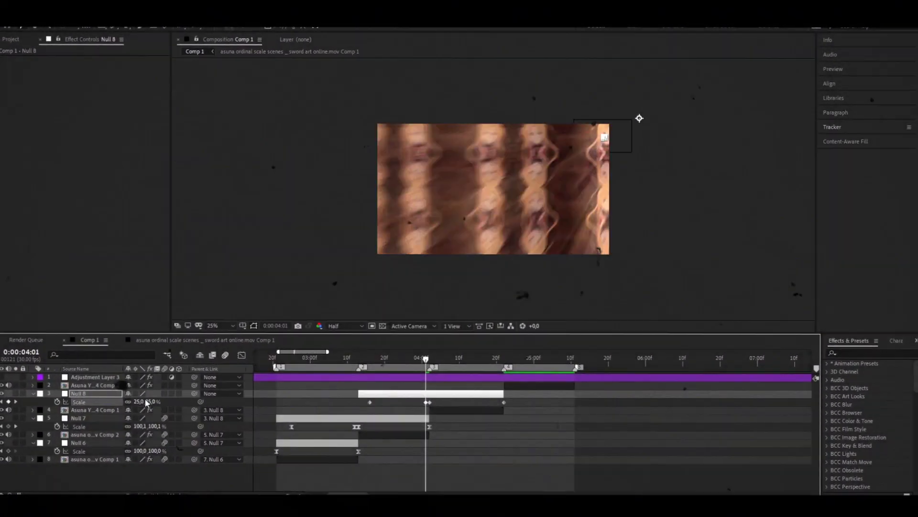
pyautogui.click(218, 331)
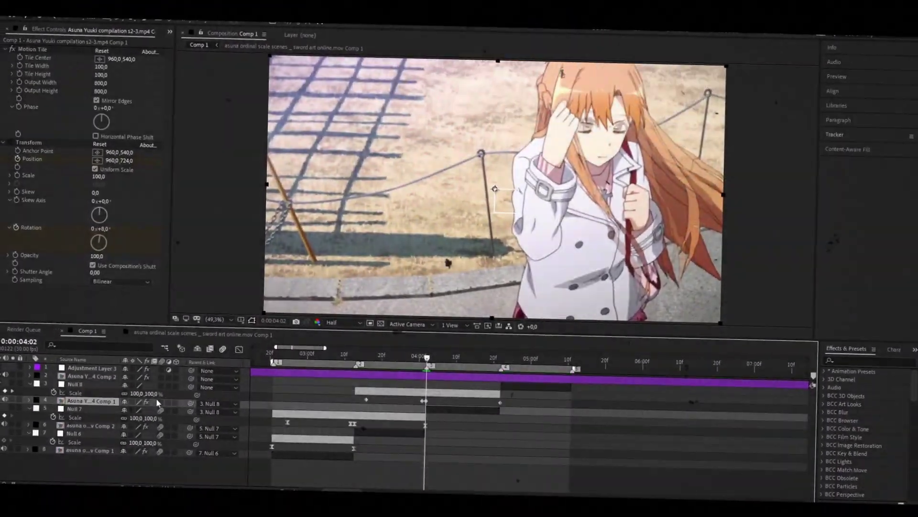
# Set Null 8's Scale to 500%, sharpen its Scale curve into a spike, and preview the second transition
pyautogui.click(151, 405)
pyautogui.write('500')
pyautogui.press('Return')
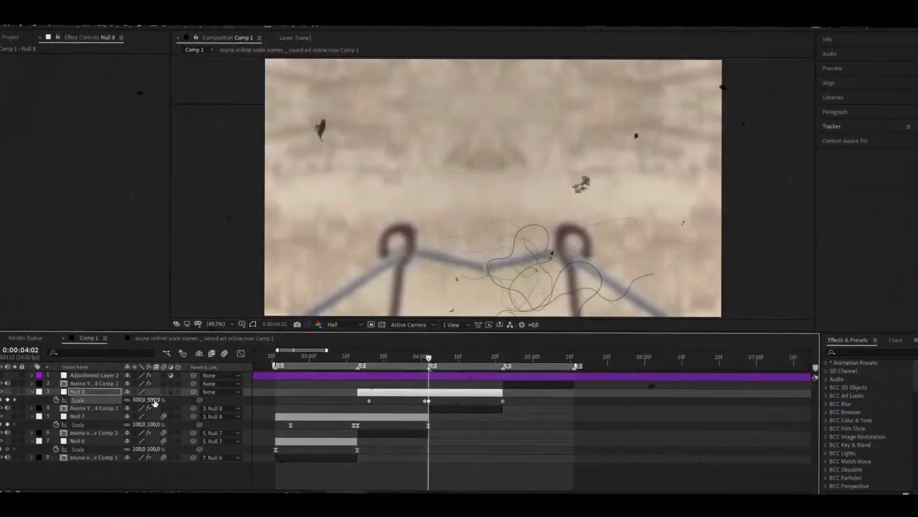
pyautogui.click(244, 357)
pyautogui.moveTo(479, 452); pyautogui.dragTo(421, 437)
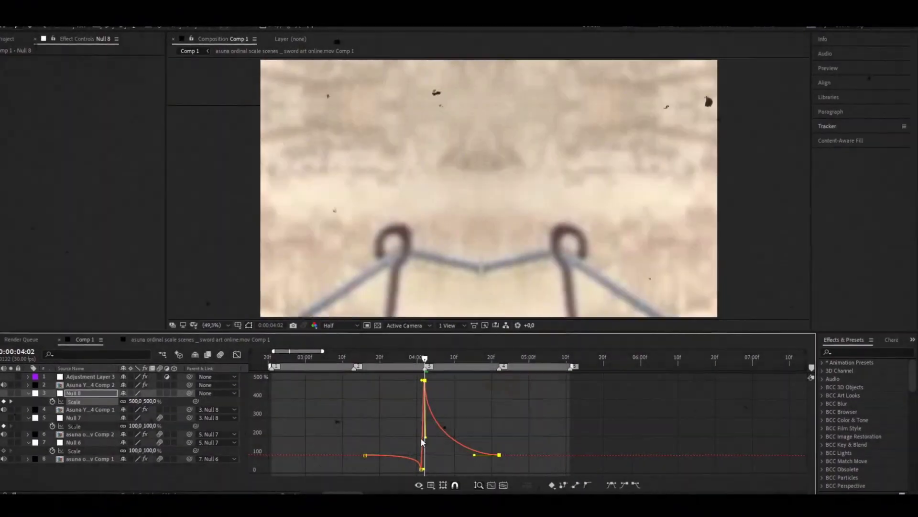
pyautogui.press('space')
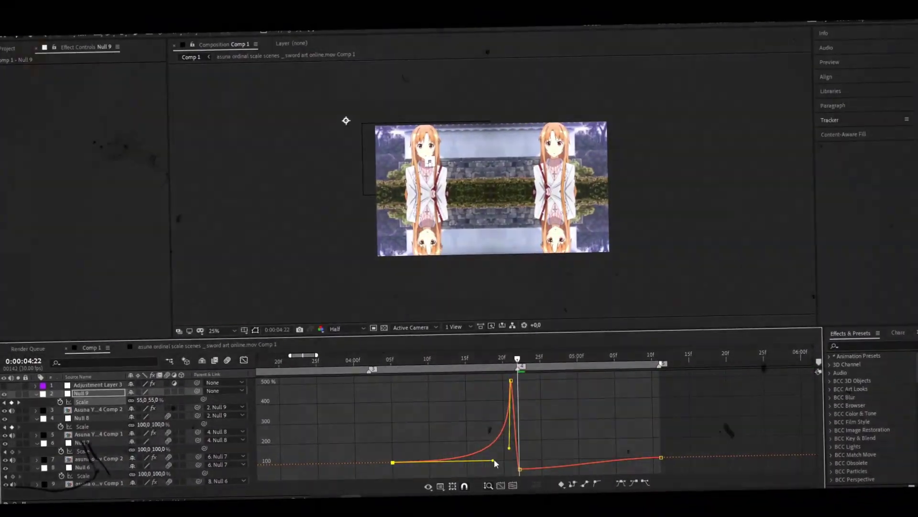
# Steepen Null 9's Scale curve after the 500% peak and fit the composition in the viewer
pyautogui.moveTo(562, 471); pyautogui.dragTo(534, 465)
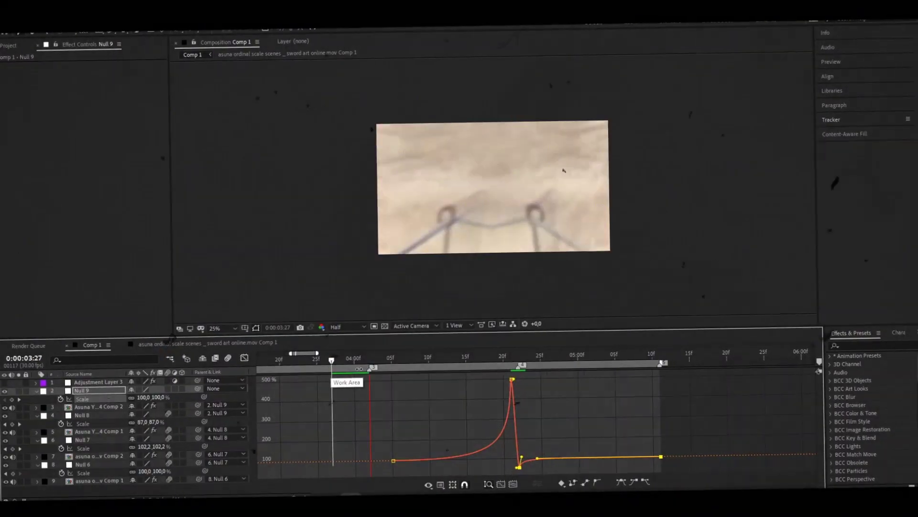
pyautogui.click(244, 353)
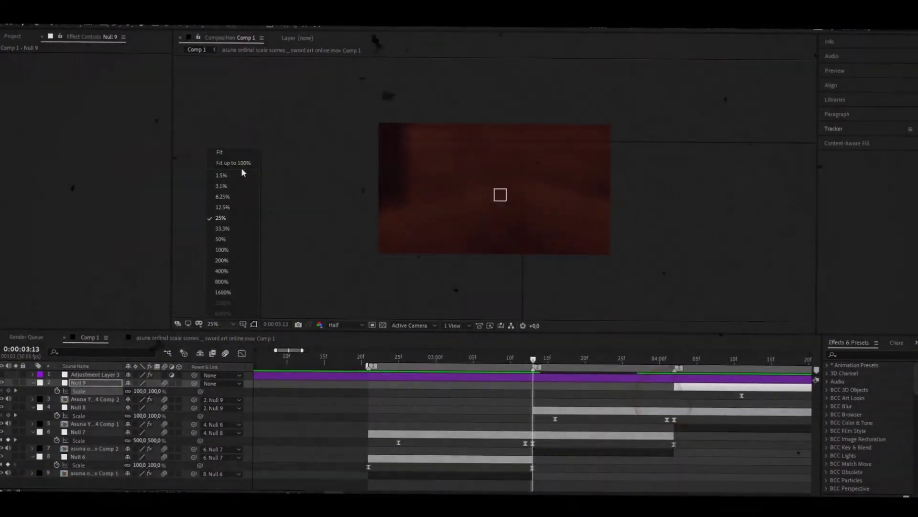
pyautogui.click(235, 163)
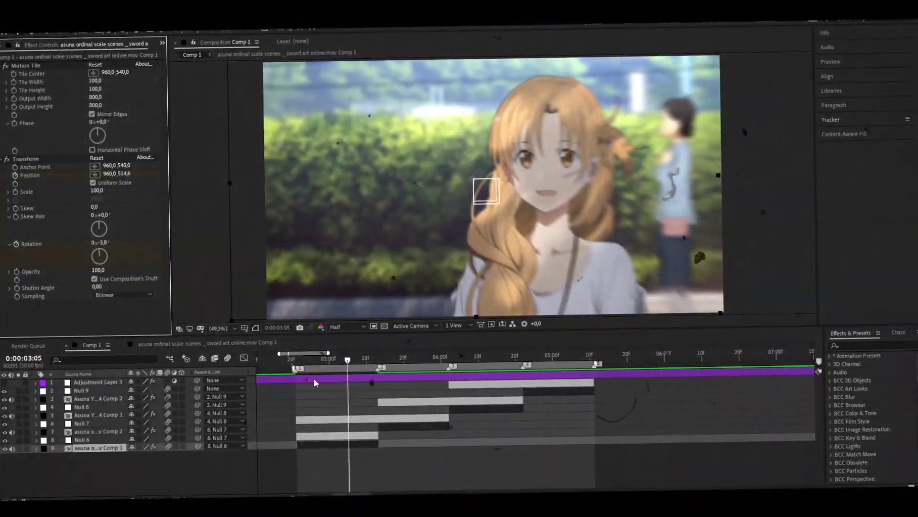
pyautogui.click(369, 376)
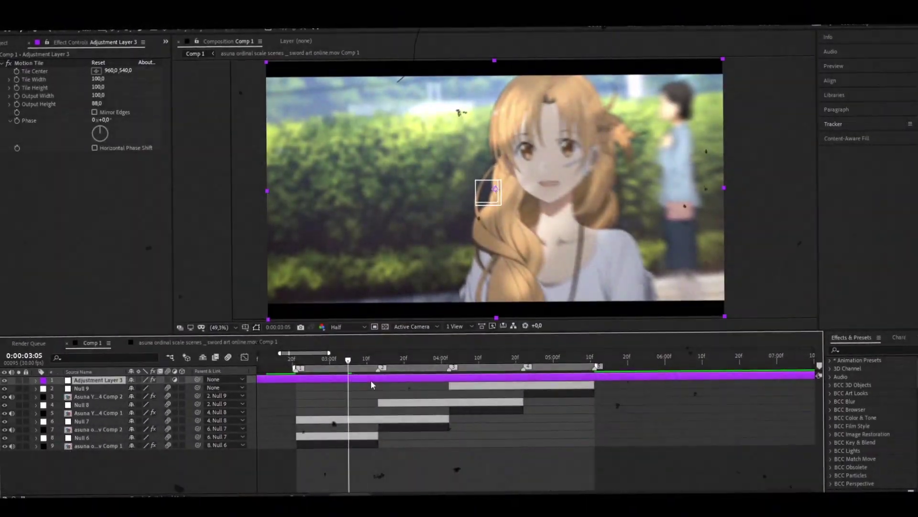
pyautogui.press('space')
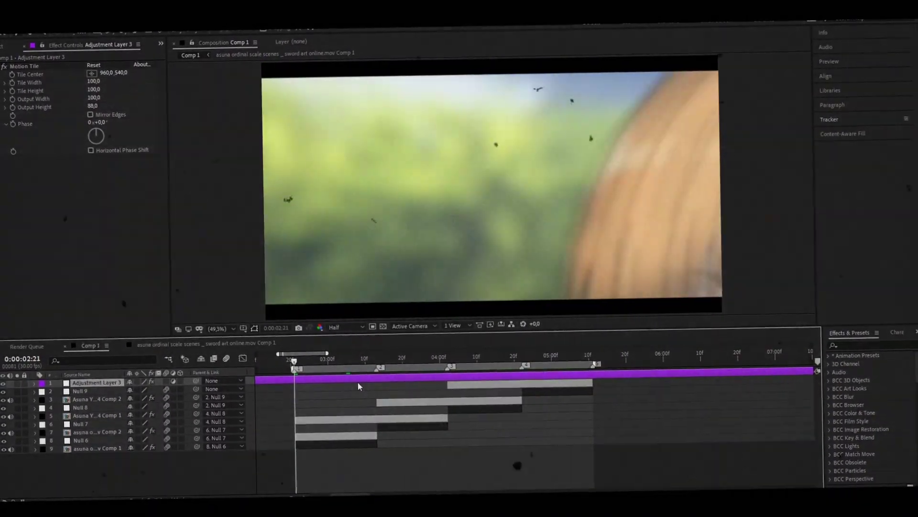